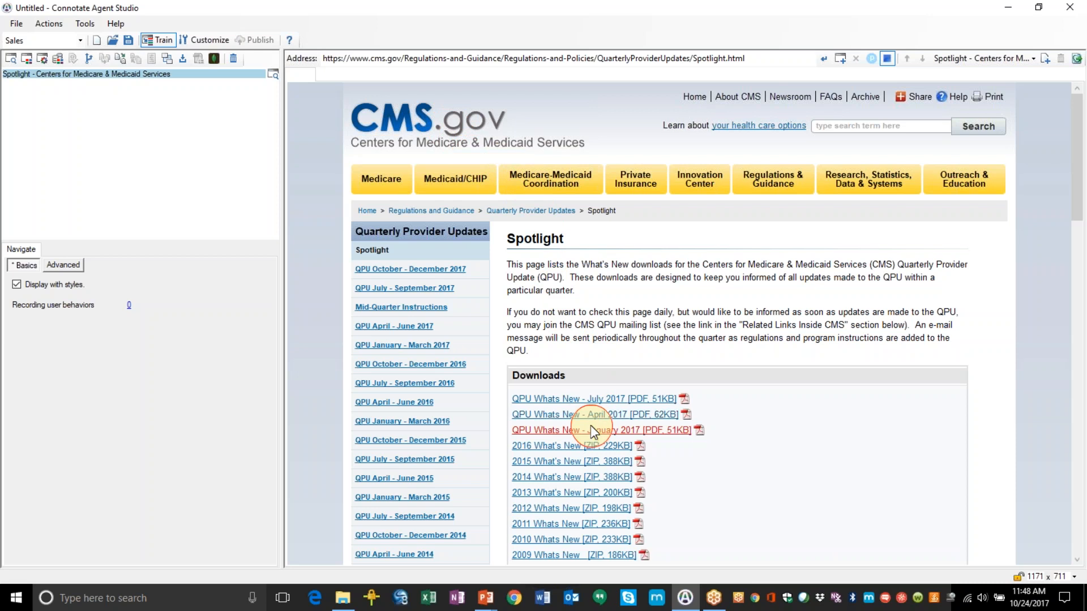
- Add a Web Page Extract action to the Spotlight page step and apply the Sales-Download schema
left_click(48, 24)
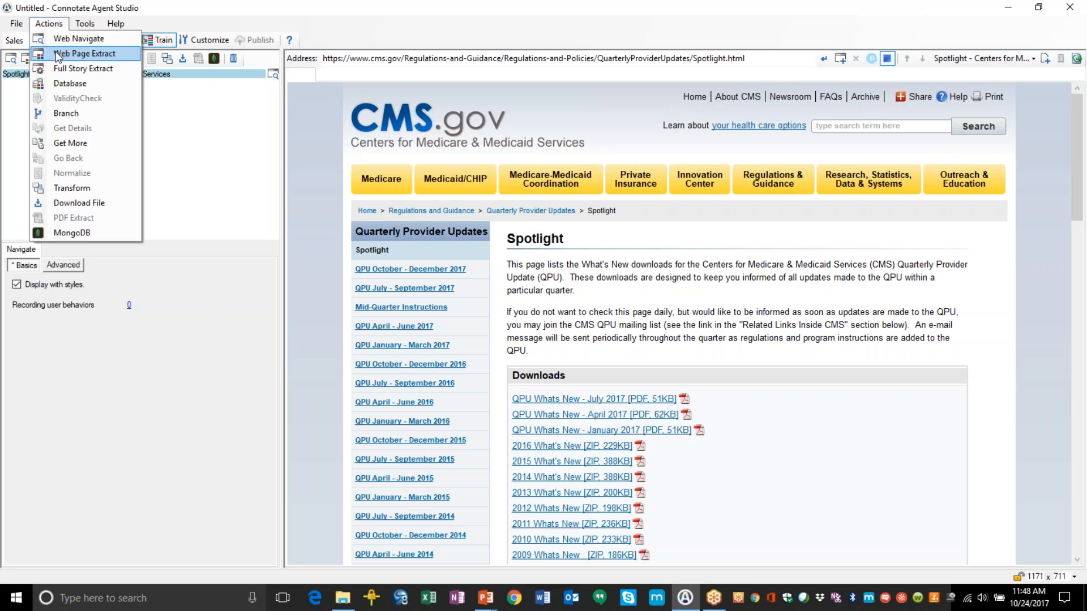
left_click(57, 54)
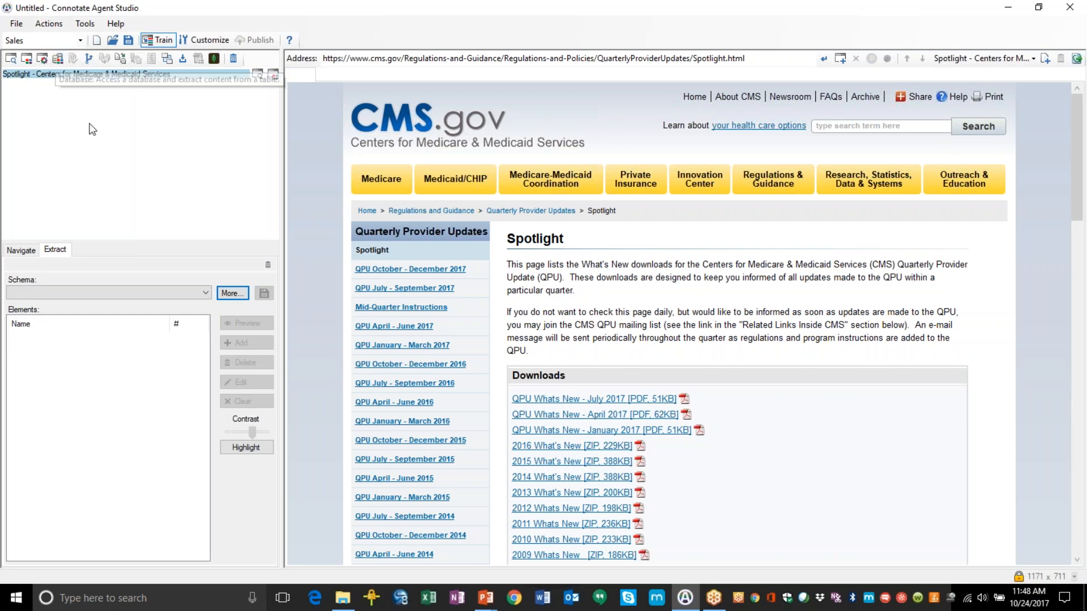
left_click(205, 293)
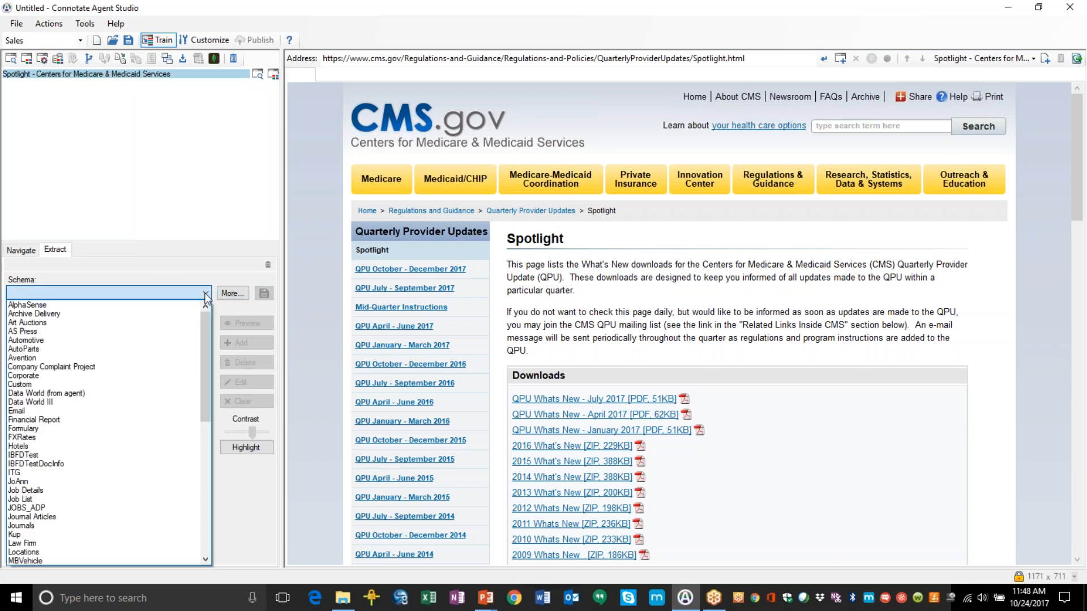
scroll(122, 419, "down", 4)
scroll(125, 424, "down", 8)
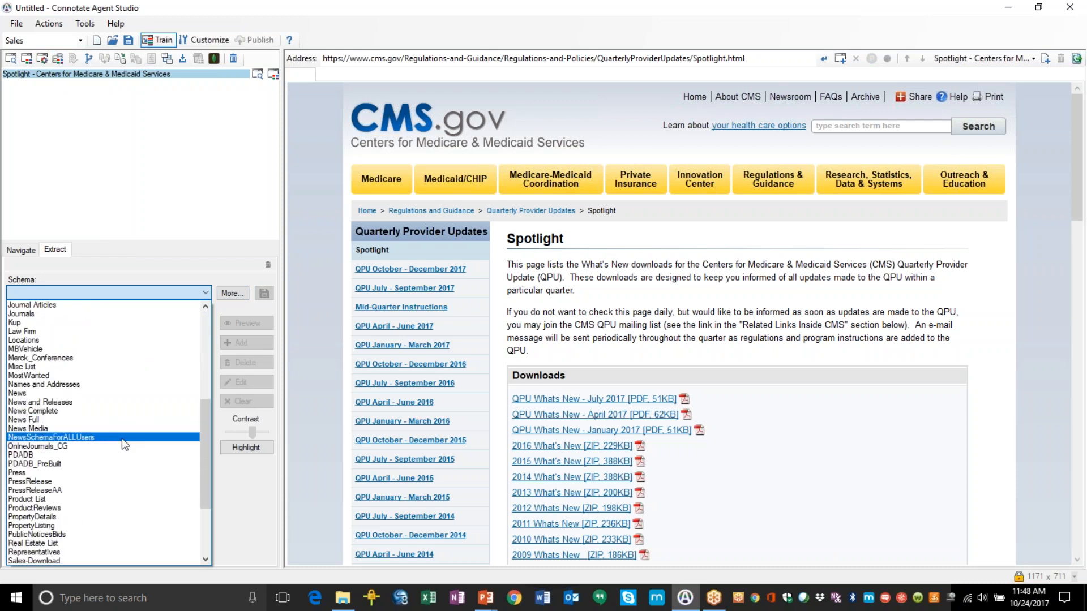
scroll(119, 468, "down", 1)
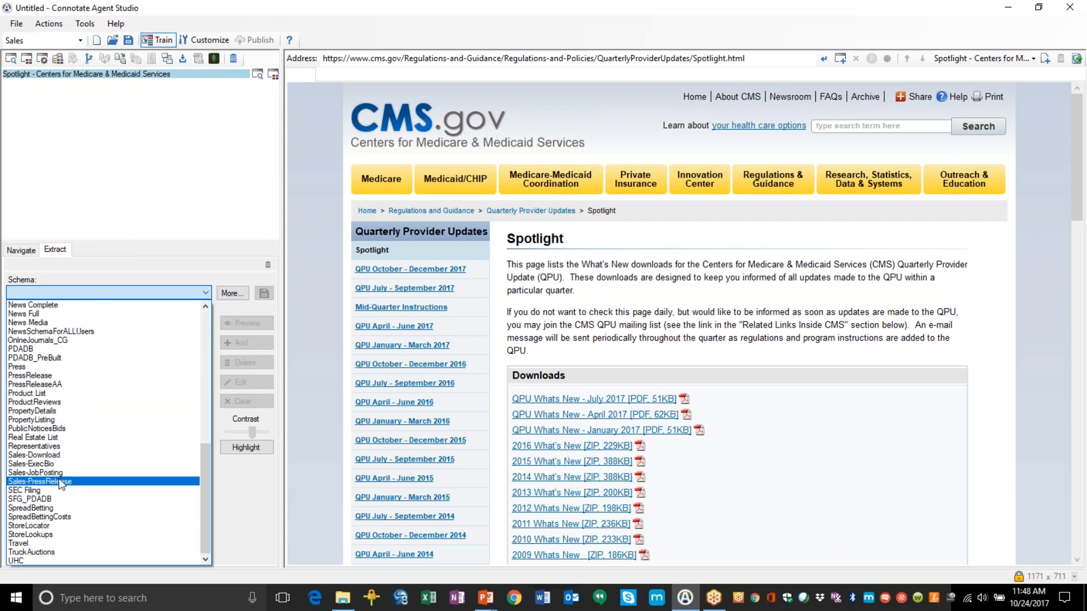
left_click(53, 455)
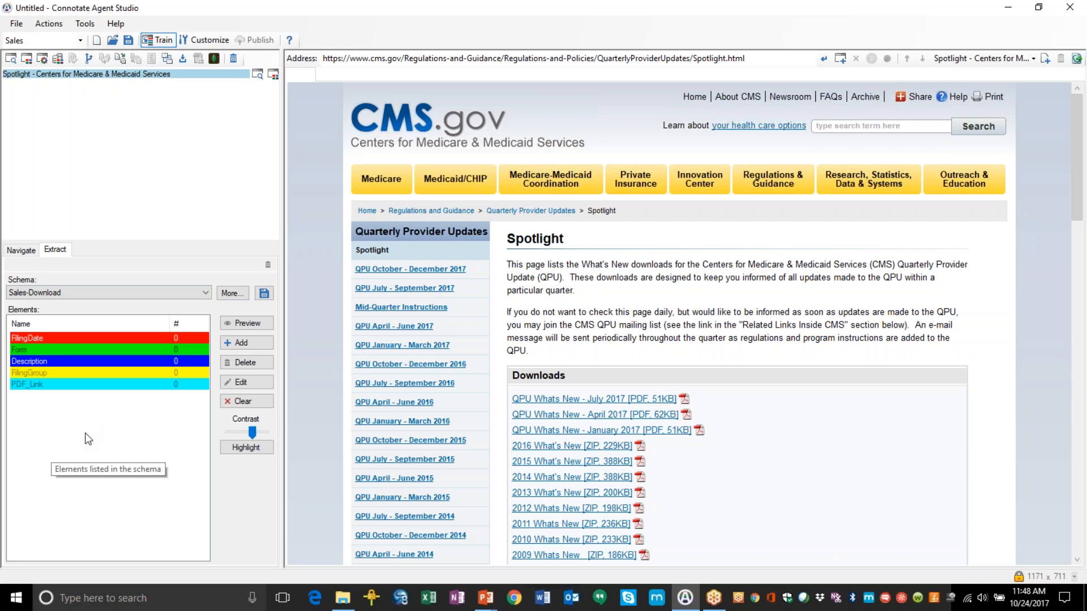
- Label the July 2017 download link with a new schema element named Doc_Name
left_click(560, 402)
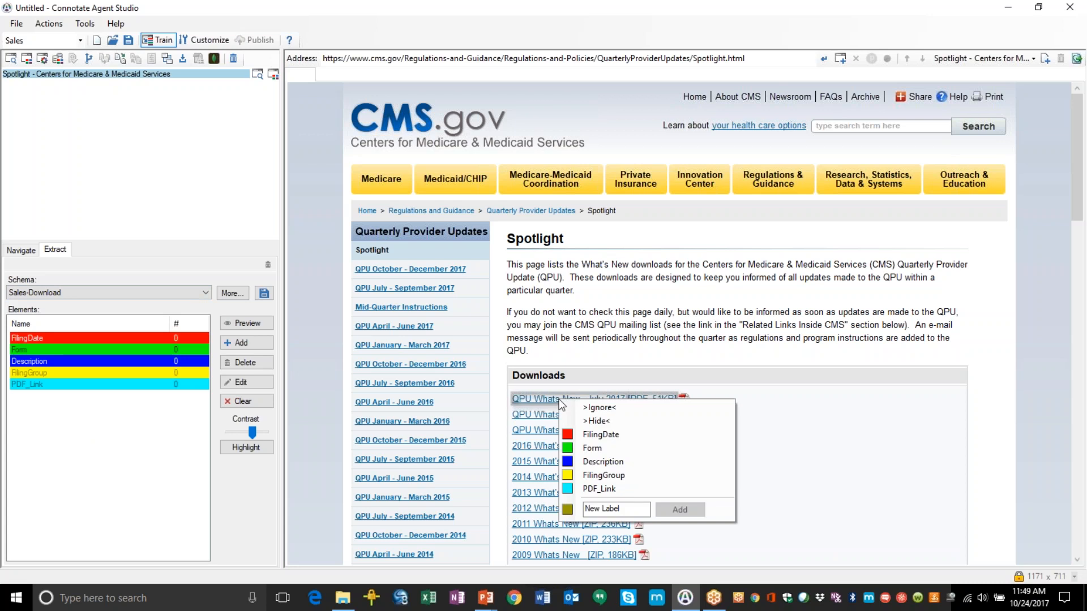
left_click(606, 509)
type("D")
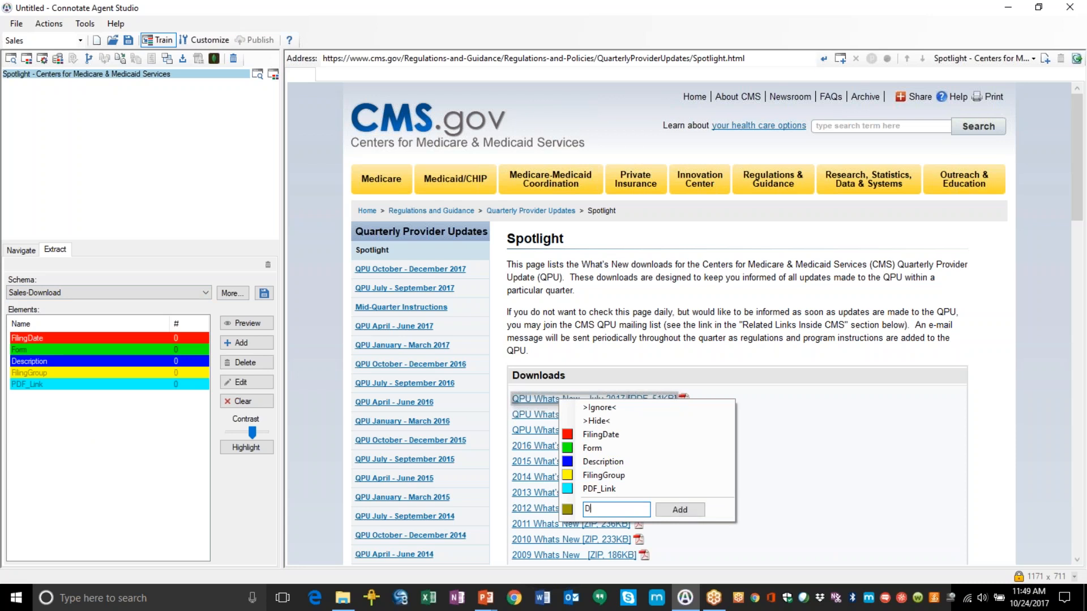
type("oc Name")
left_click(681, 509)
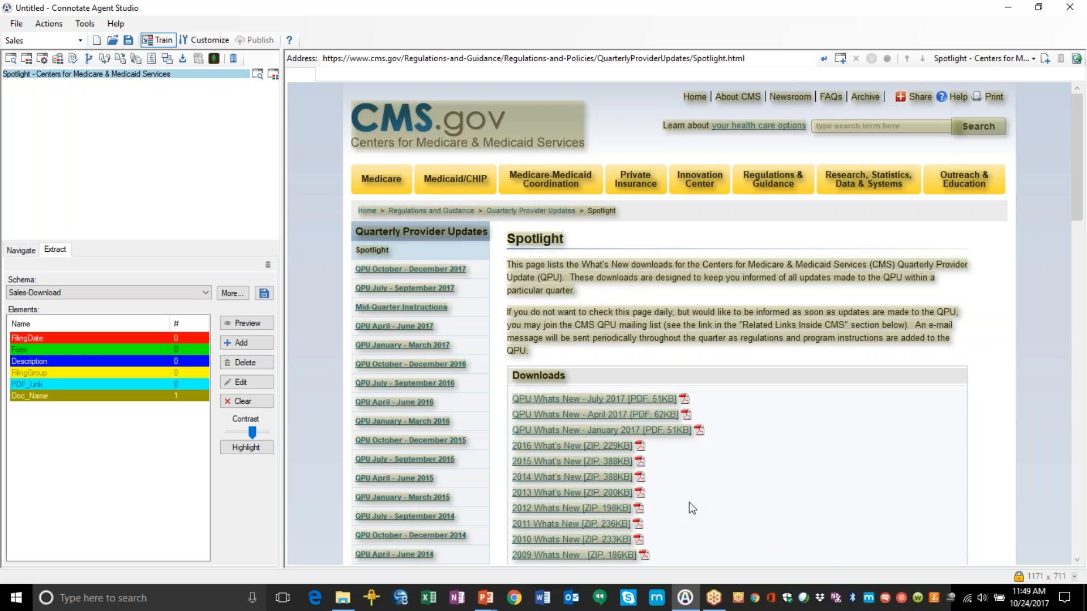
- Mark the mailing-list paragraph and the QPU January - March 2017 sidebar link as ignored in the extraction training
left_click(590, 315)
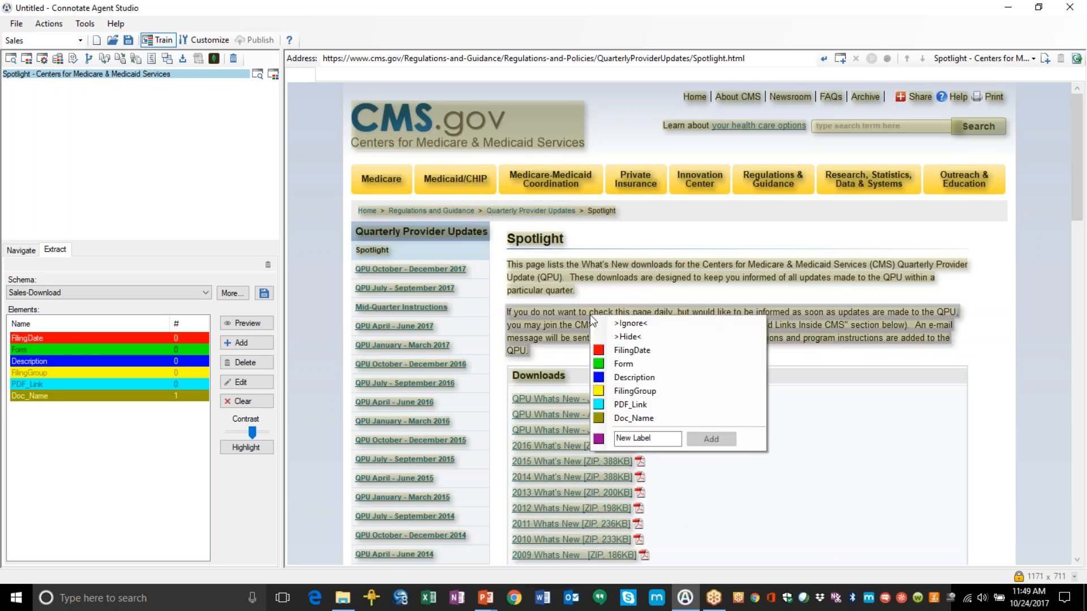
left_click(624, 323)
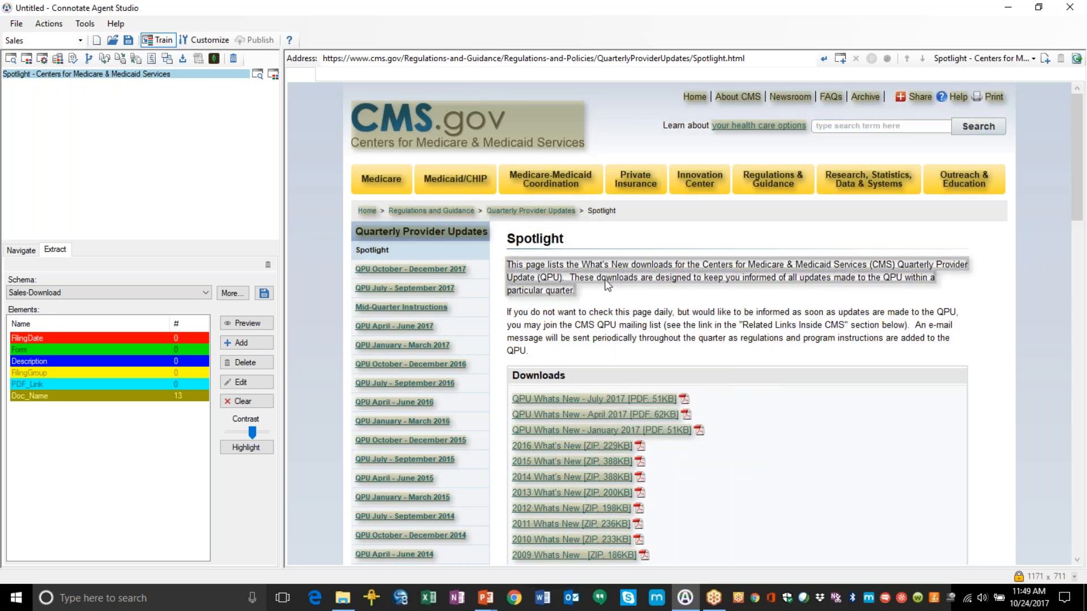
left_click(406, 345)
left_click(426, 353)
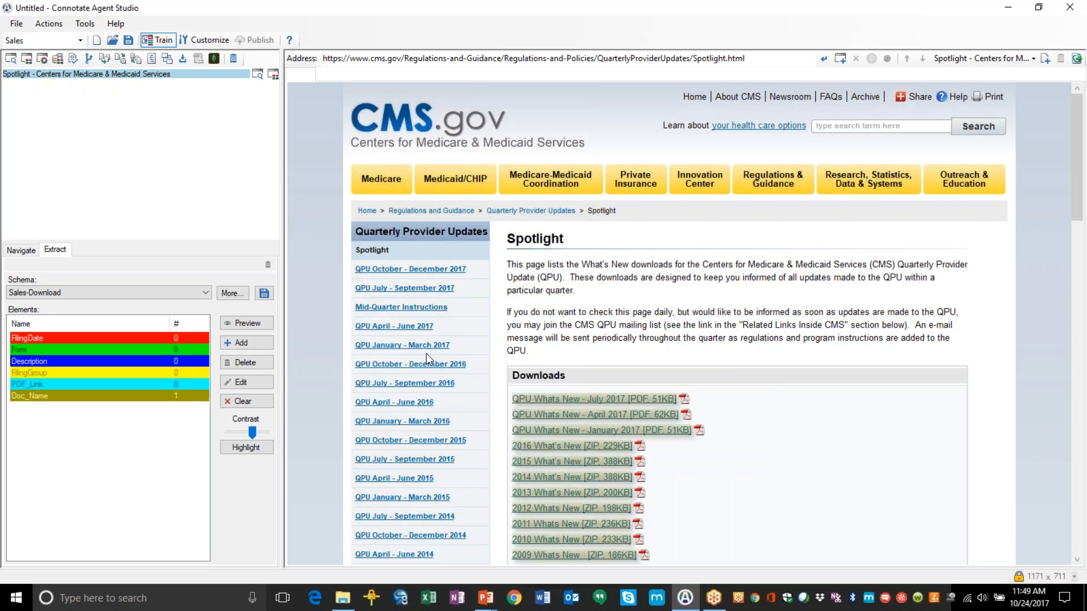
- Preview the extraction and split the combined Doc_Name result between the July and April 2017 documents into separate records
left_click(253, 328)
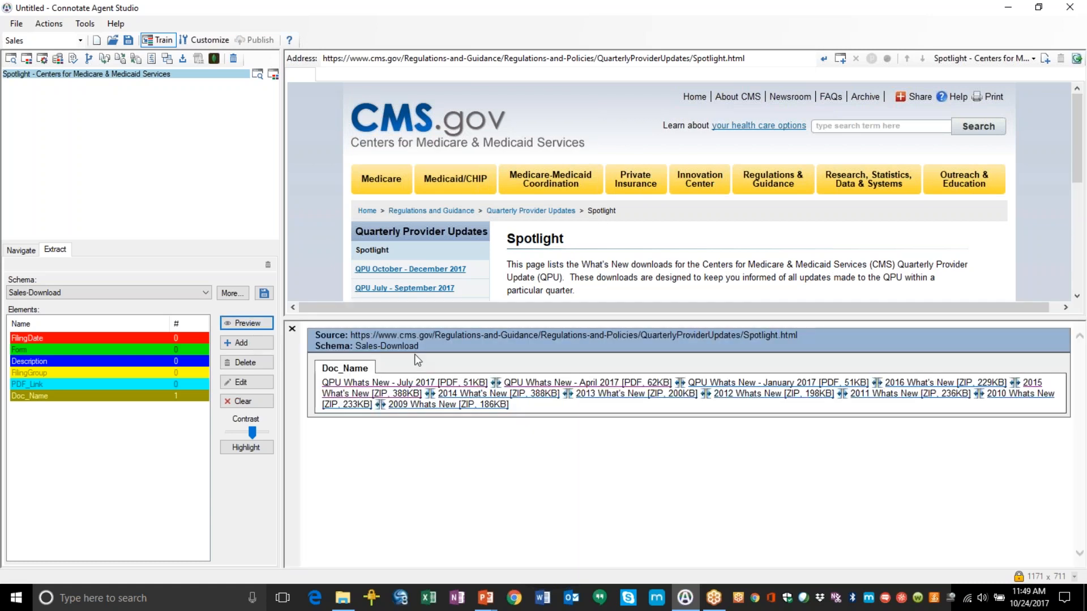
left_click(496, 383)
left_click(292, 328)
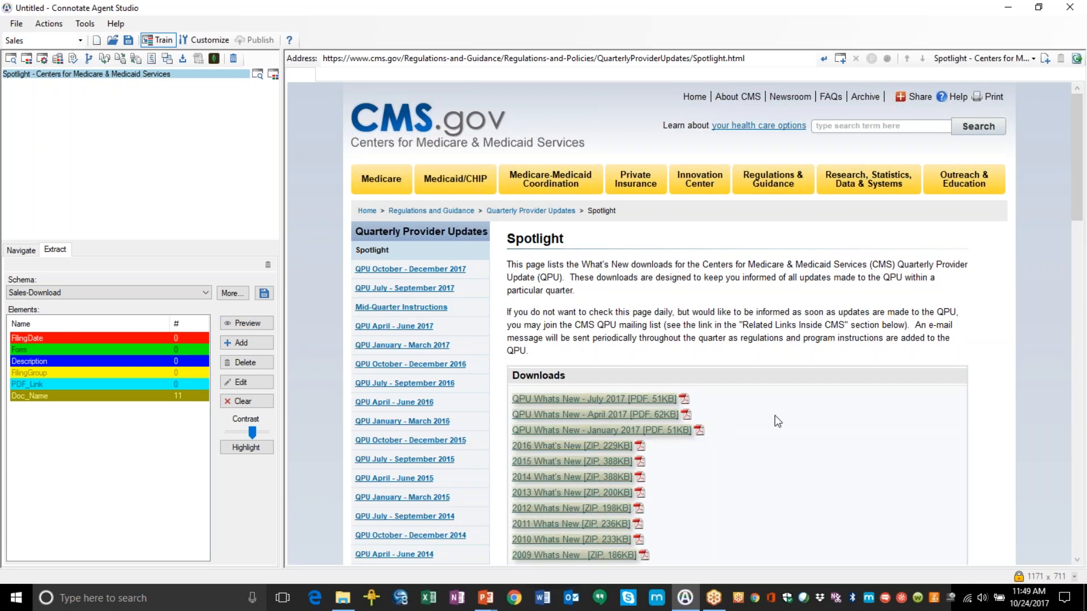
- Add a Transform action and expose the link URL attribute of Doc_Name as the PDF_Link element
scroll(786, 430, "down", 1)
scroll(783, 431, "down", 1)
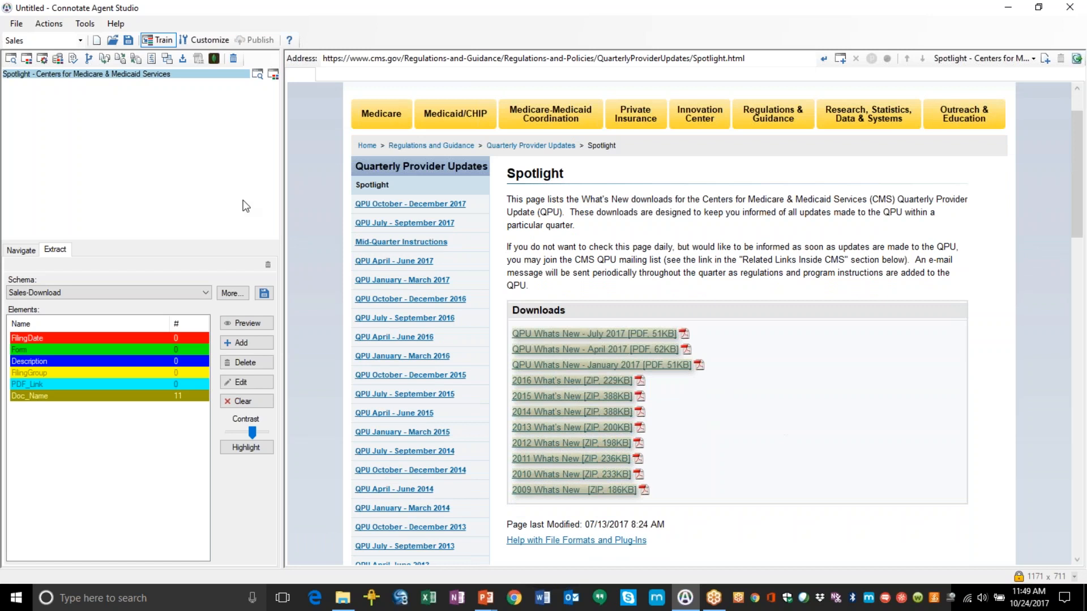
left_click(48, 24)
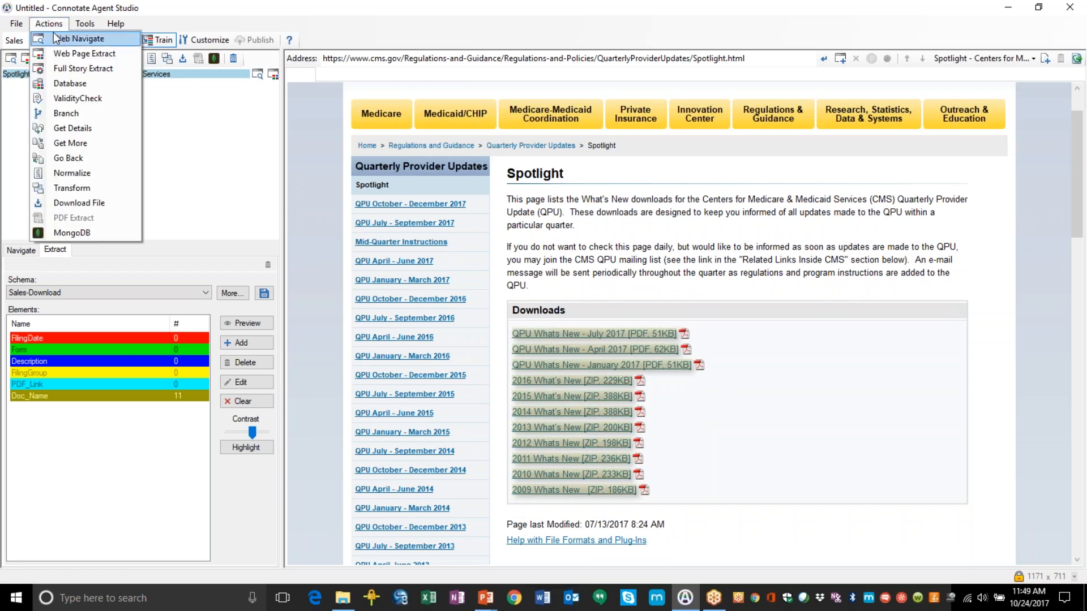
left_click(88, 188)
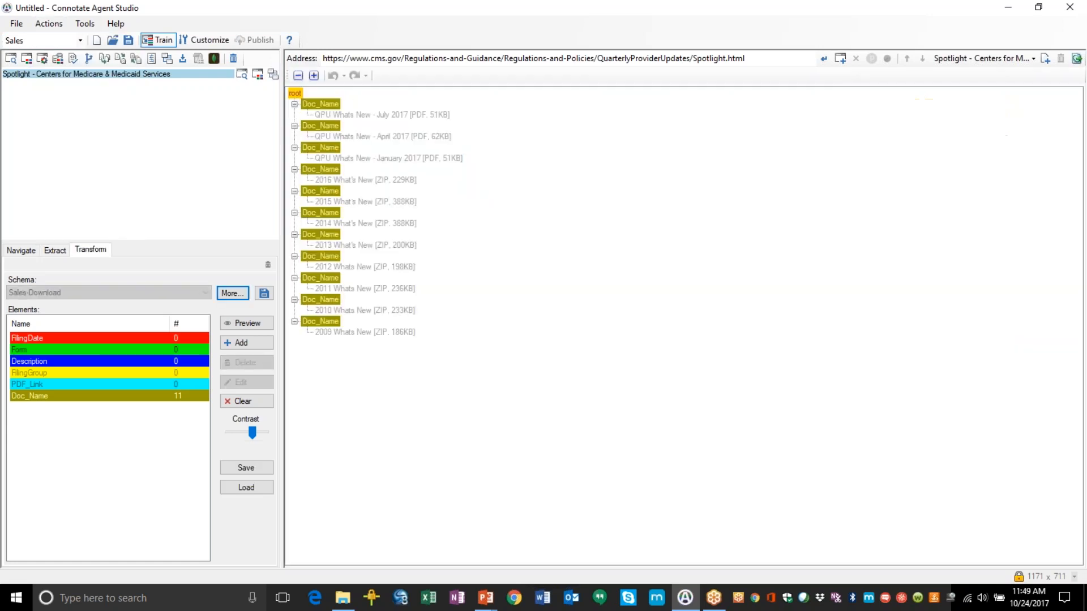
right_click(329, 104)
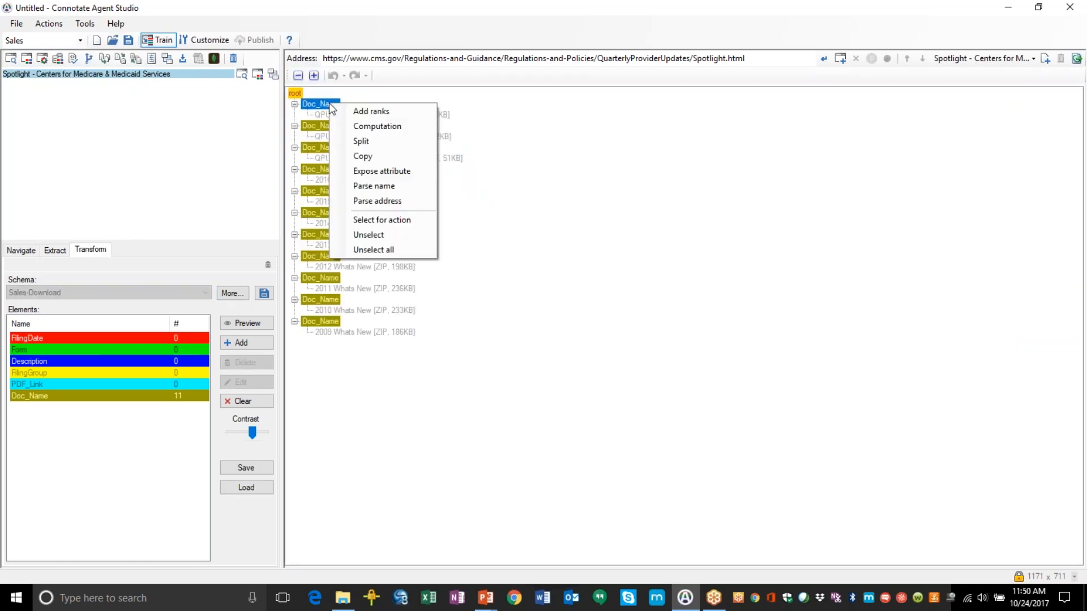
left_click(350, 169)
left_click(605, 273)
left_click(532, 323)
left_click(531, 335)
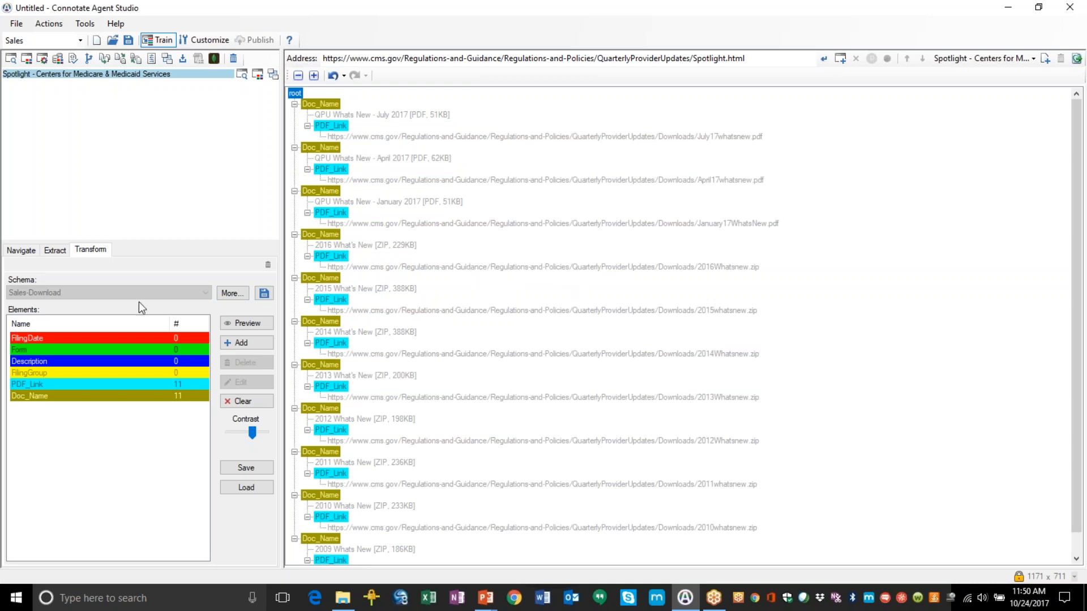
- Add a Get Details action on the Doc_Name element, generate its link set in a new step, and check the discovered samples
left_click(55, 251)
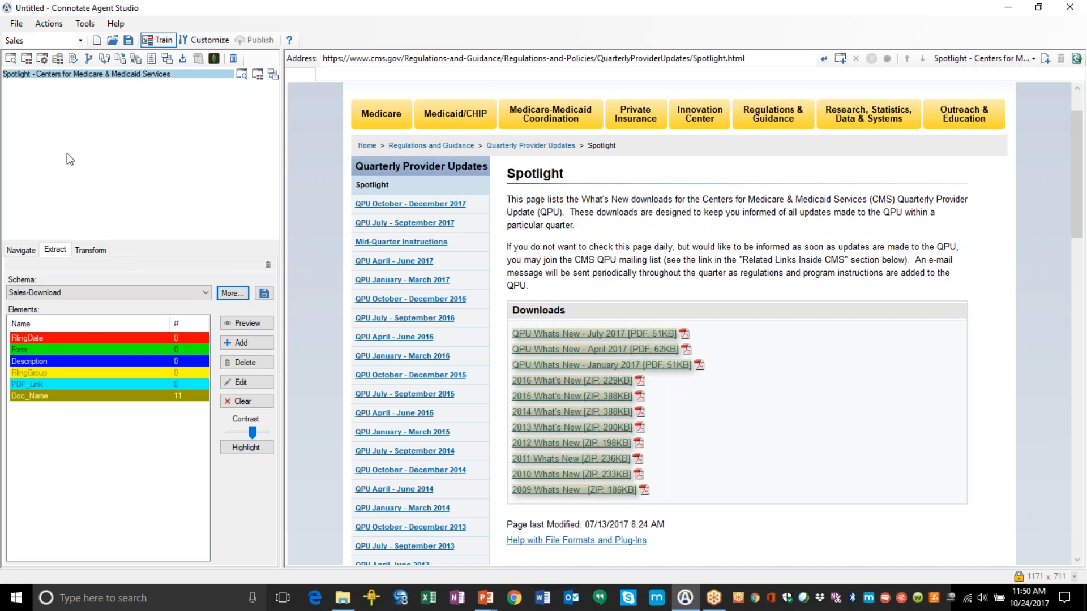
left_click(50, 26)
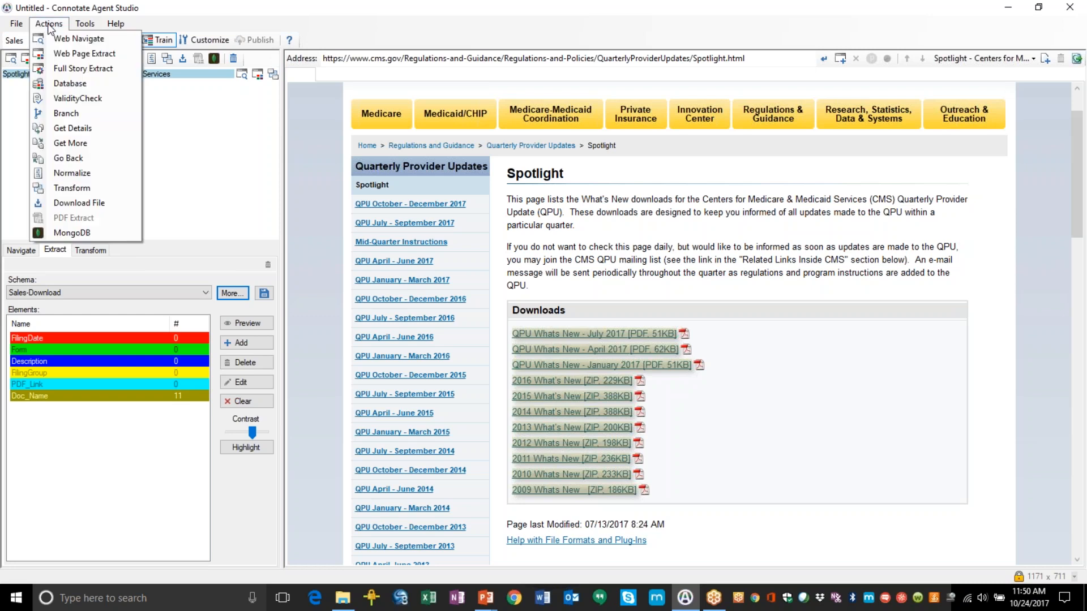
left_click(78, 132)
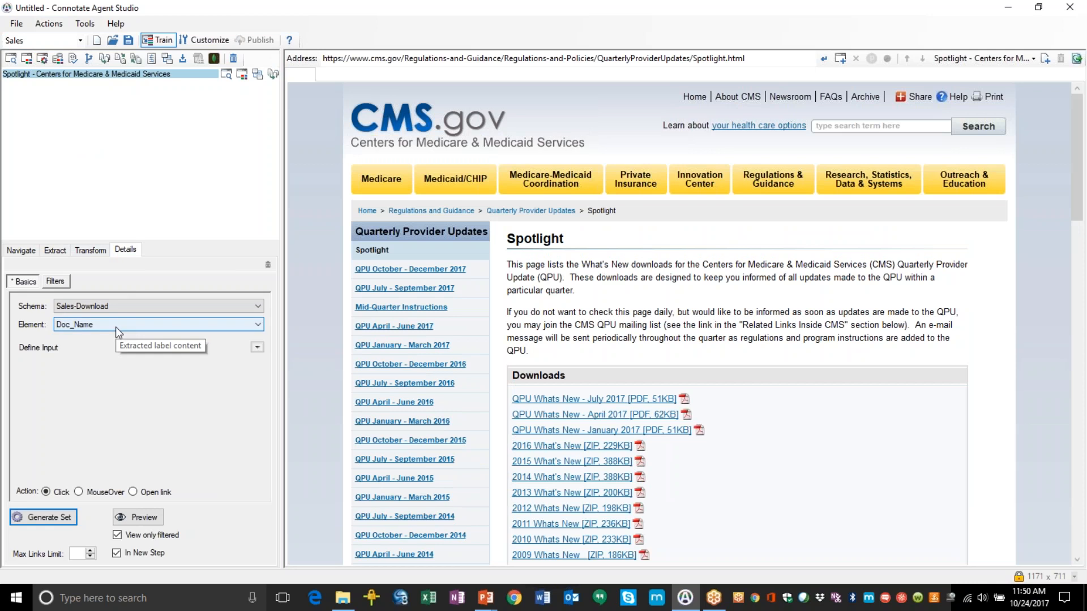
left_click(54, 519)
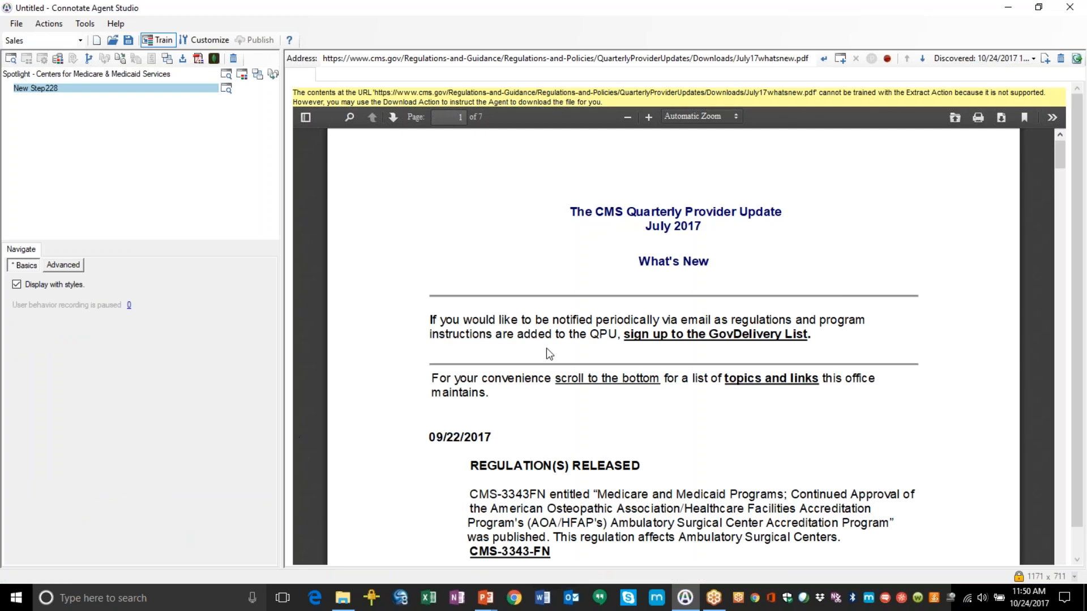
left_click(1002, 58)
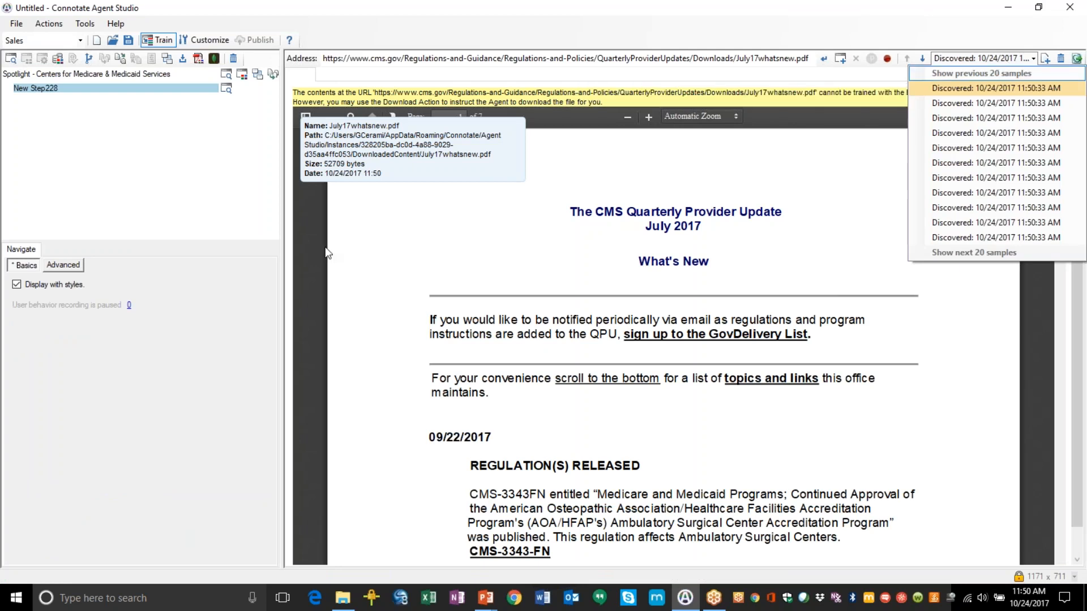
left_click(210, 317)
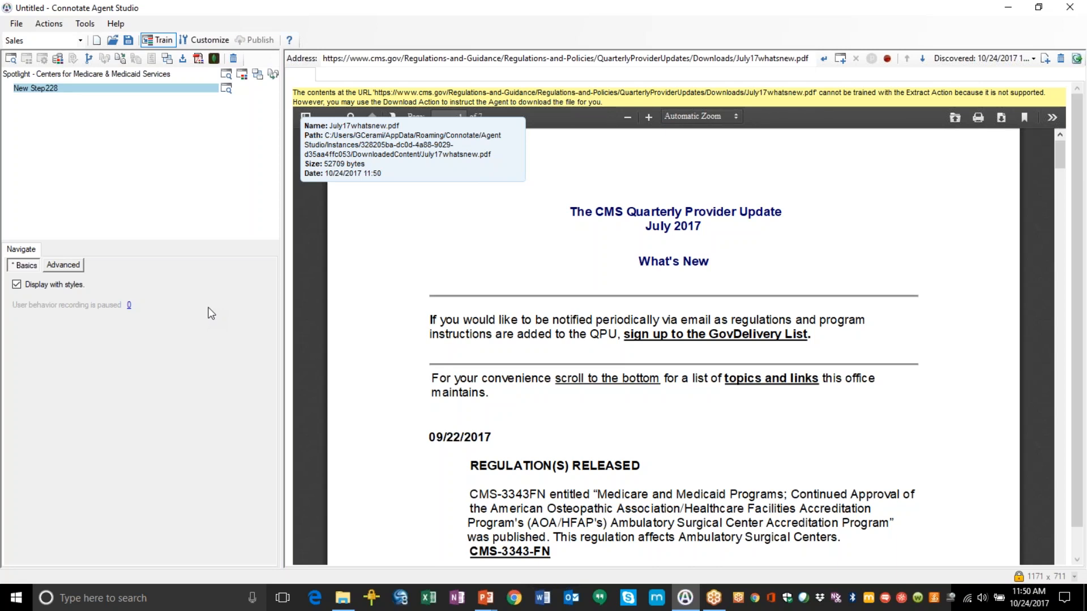
- Add a Download File action to the new step and include July17whatsnew.pdf for download
left_click(54, 24)
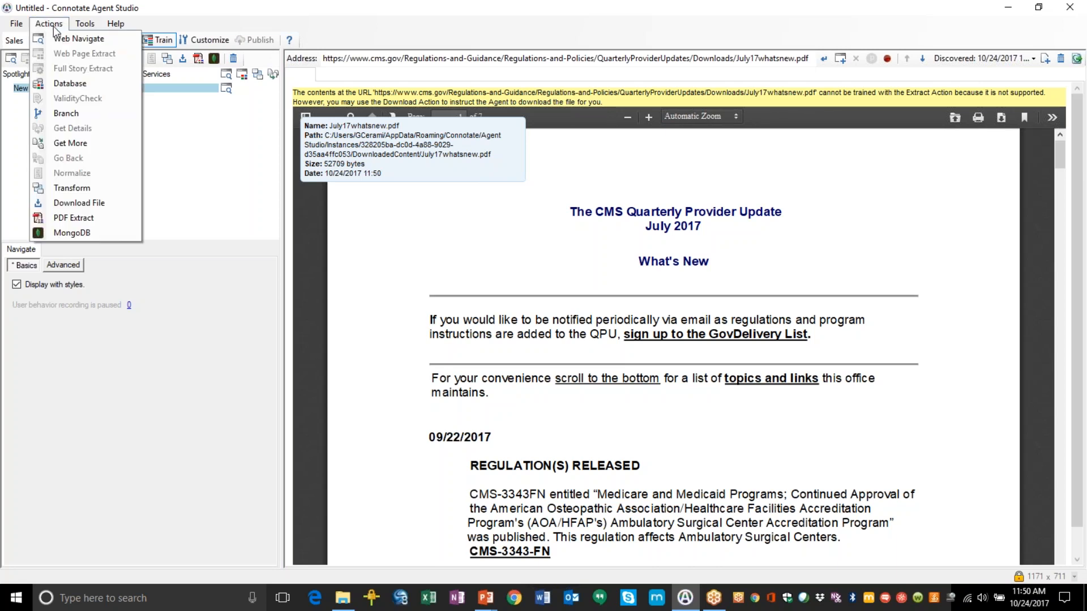
left_click(85, 208)
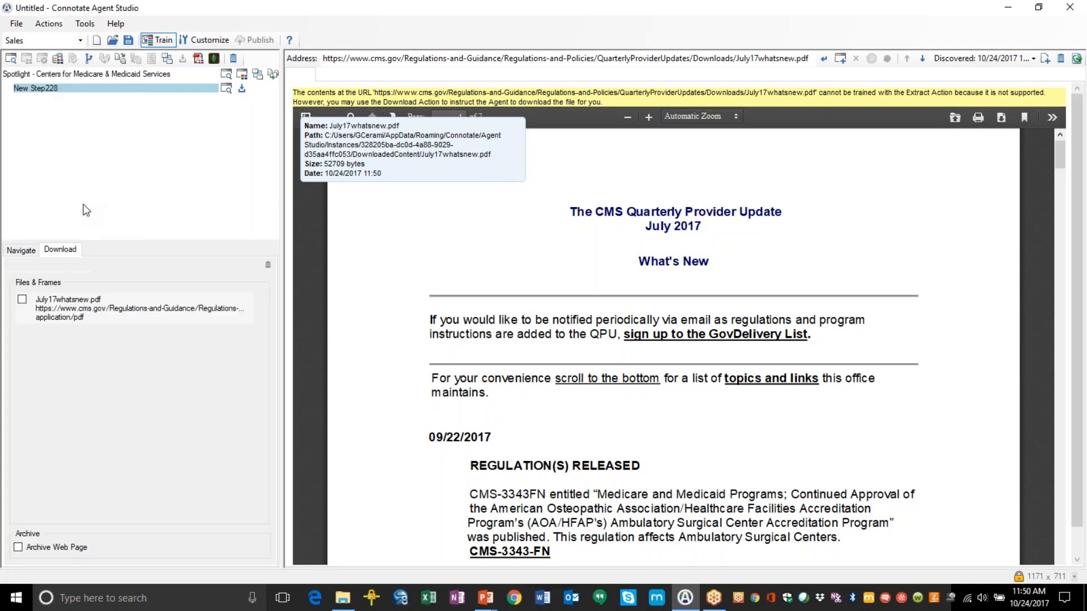
left_click(22, 304)
left_click(23, 300)
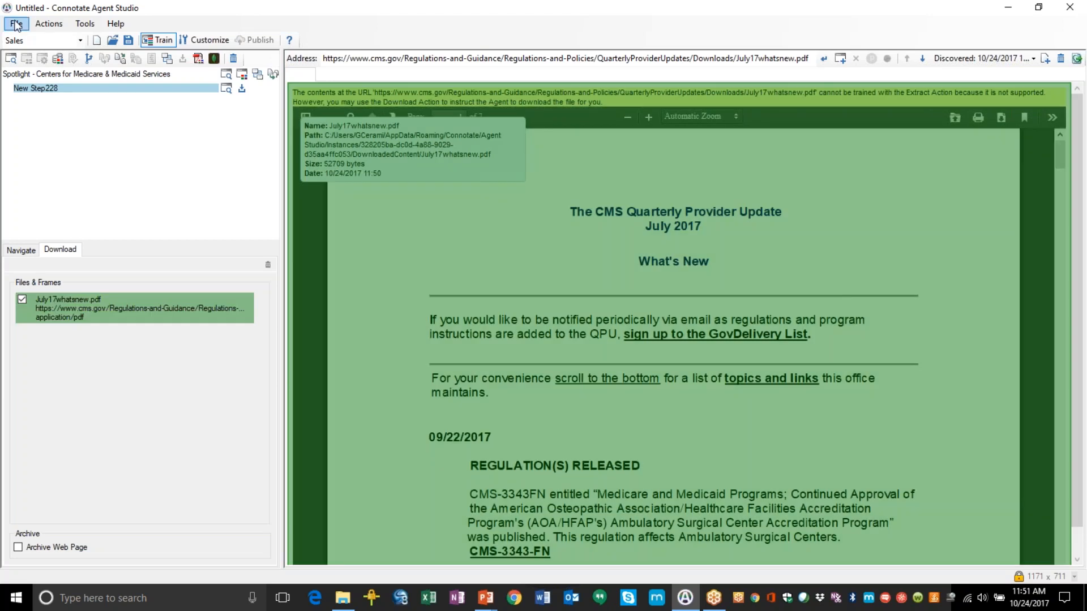
- Save the agent in the My Agents folder under the file name download
left_click(16, 24)
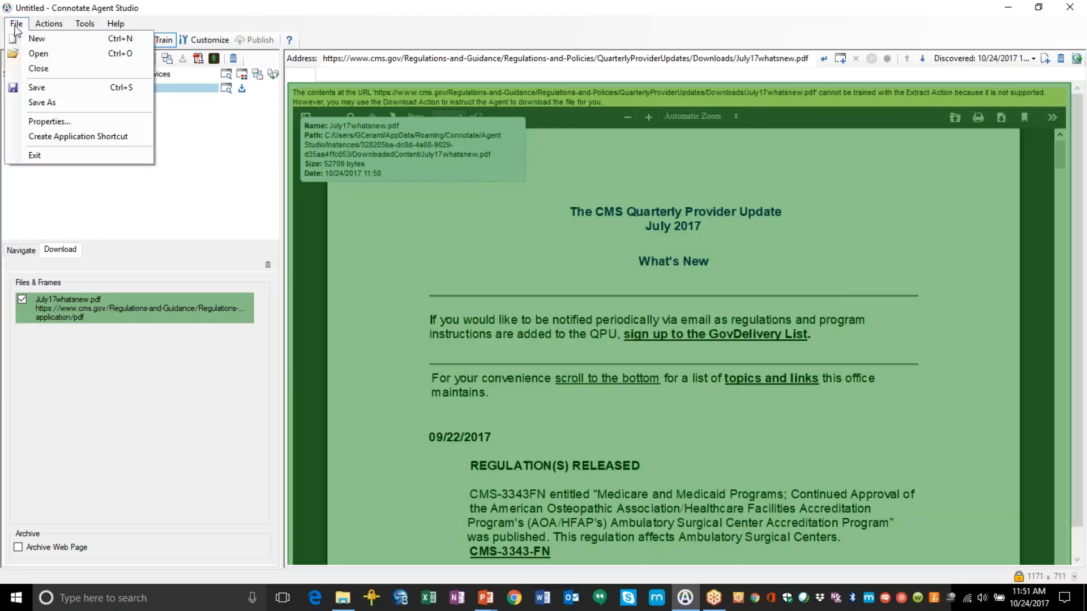
left_click(35, 88)
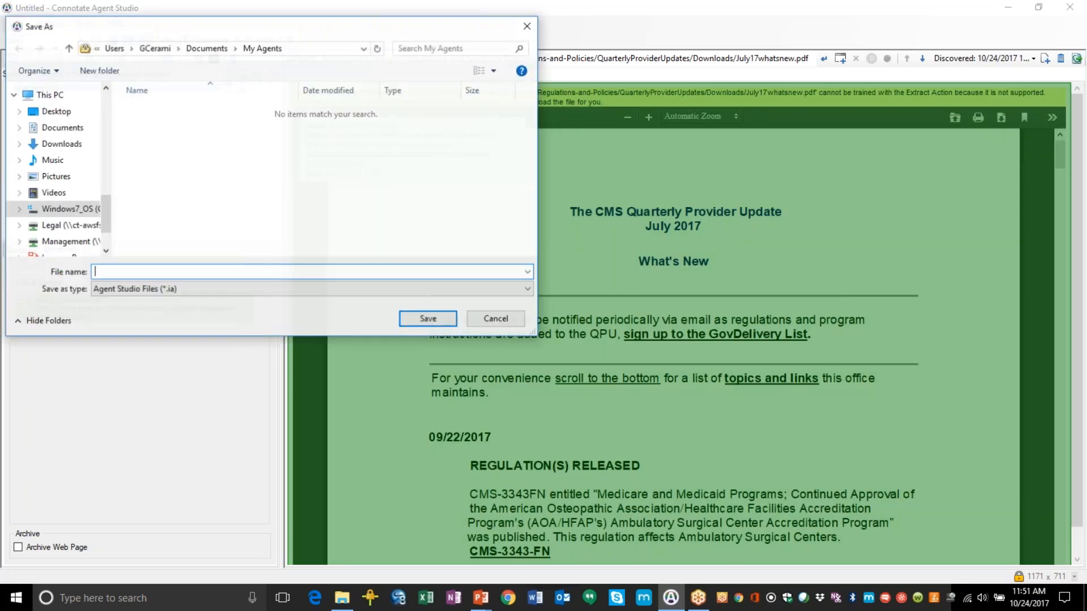
type("download")
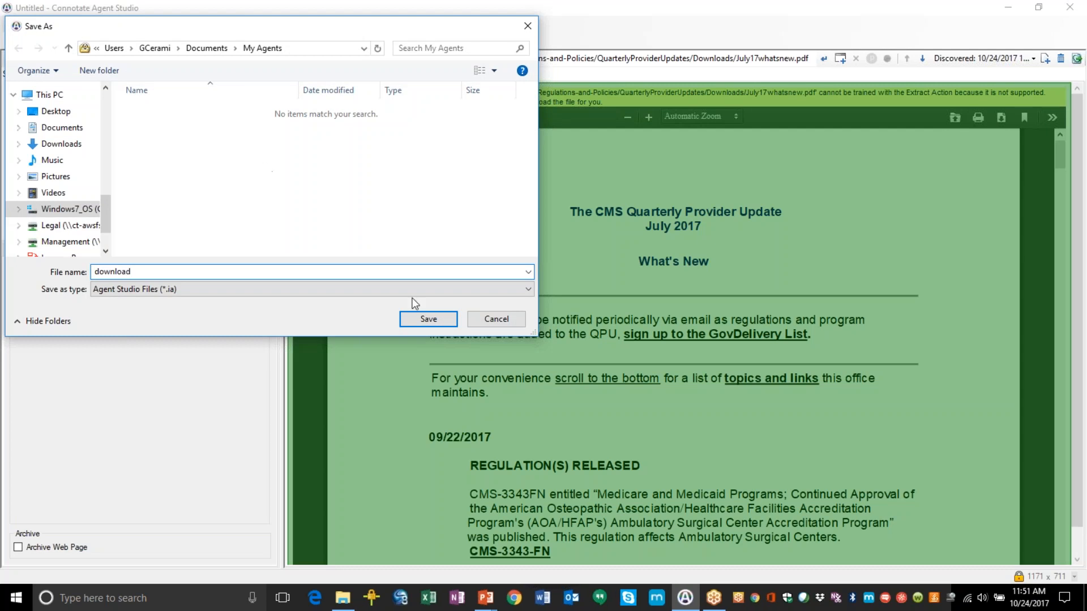
left_click(427, 319)
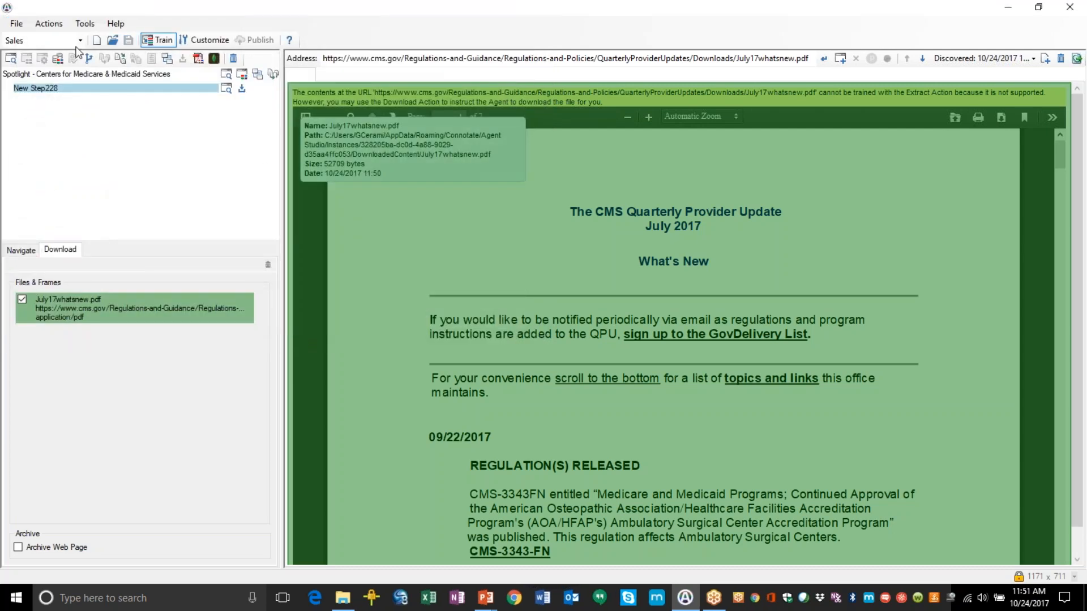
- Run the saved agent, then move and enlarge the Run Agent window to show its output
left_click(85, 23)
left_click(92, 39)
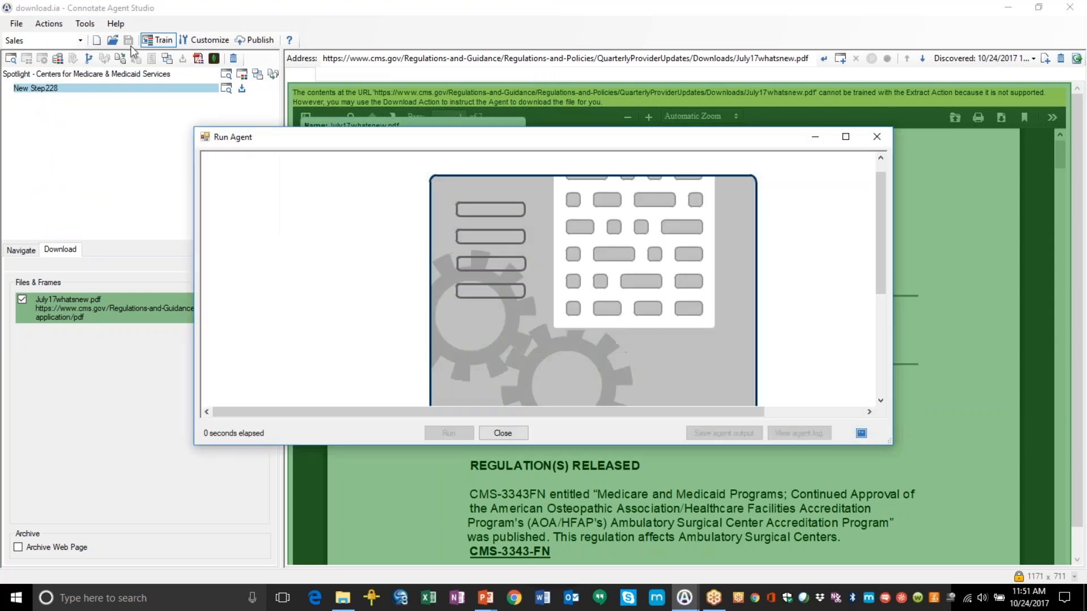
left_click_drag(392, 134, 300, 35)
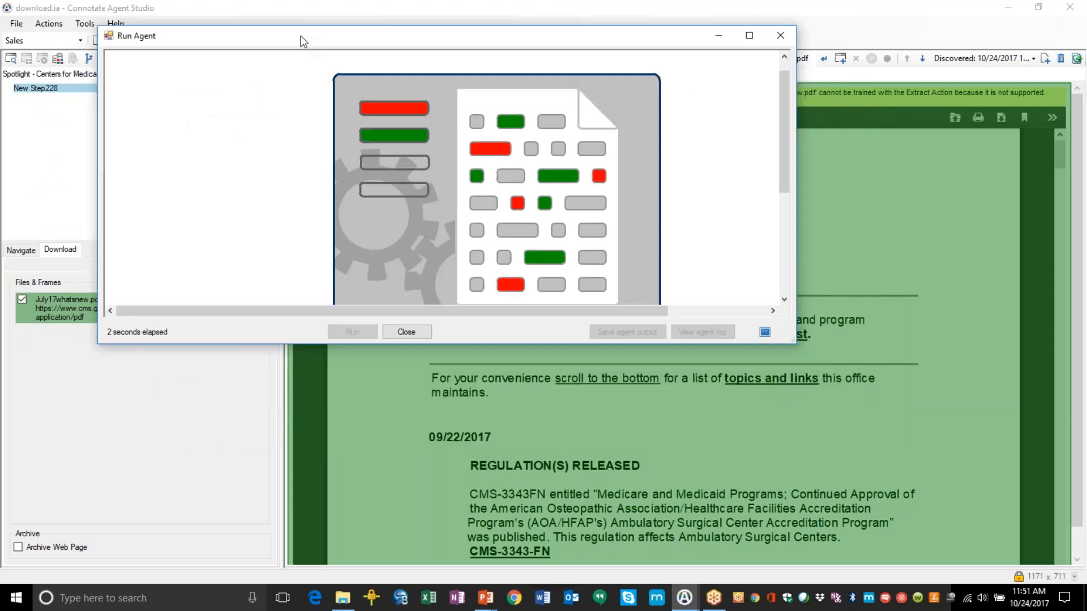
left_click_drag(790, 338, 870, 541)
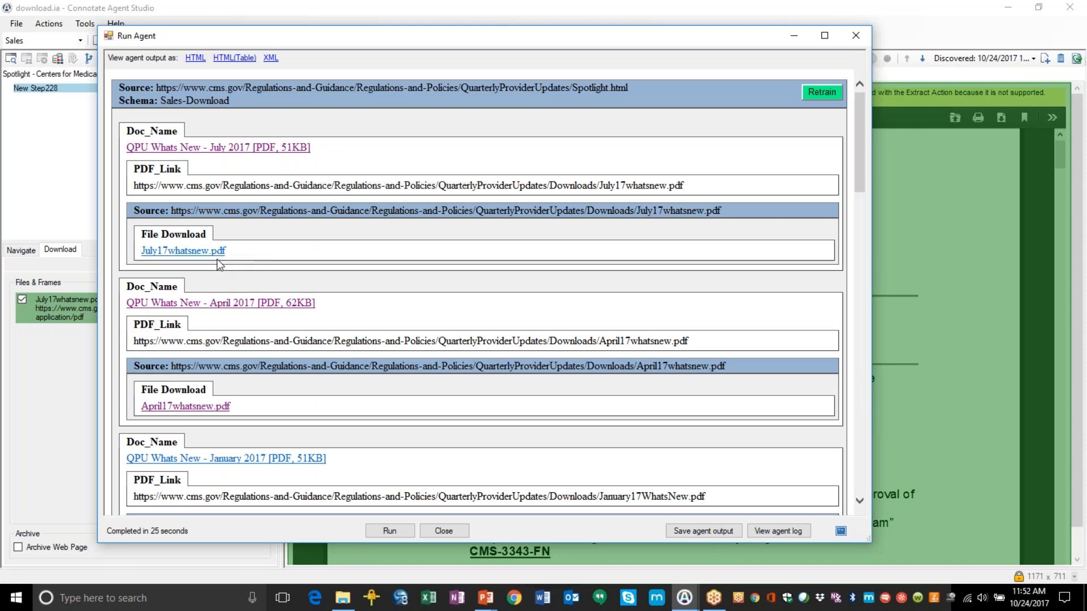
- View the agent output as an HTML table, as XML, and as an HTML table again
left_click(240, 59)
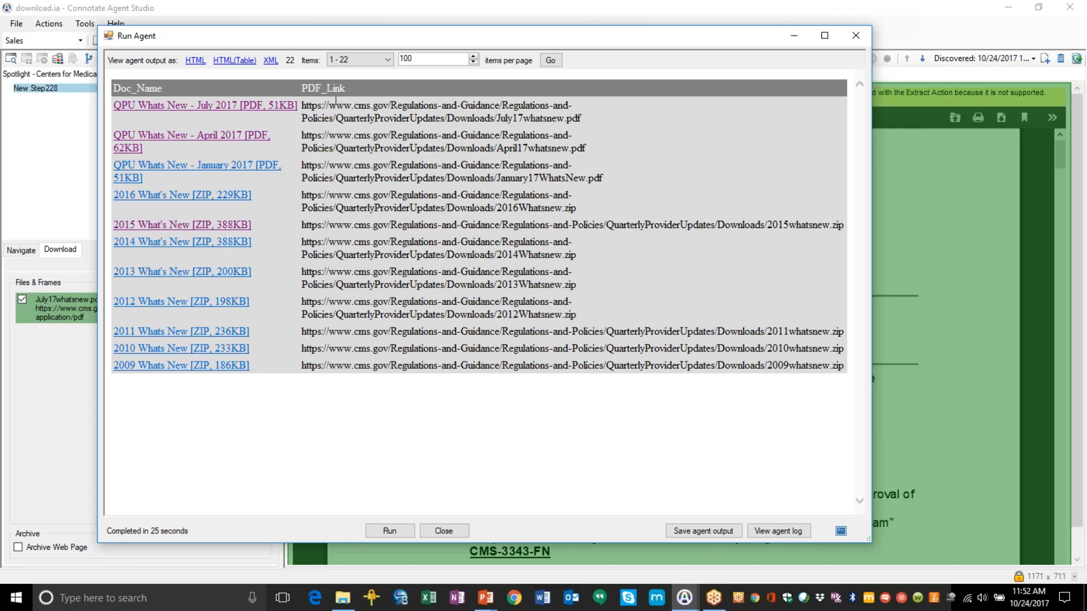
left_click(270, 61)
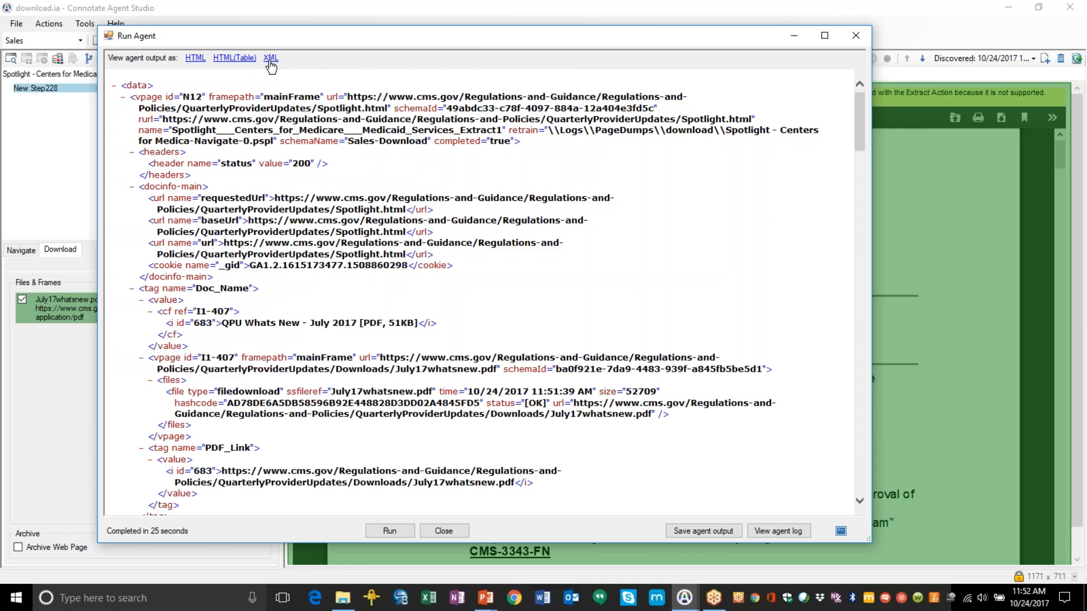
left_click(229, 58)
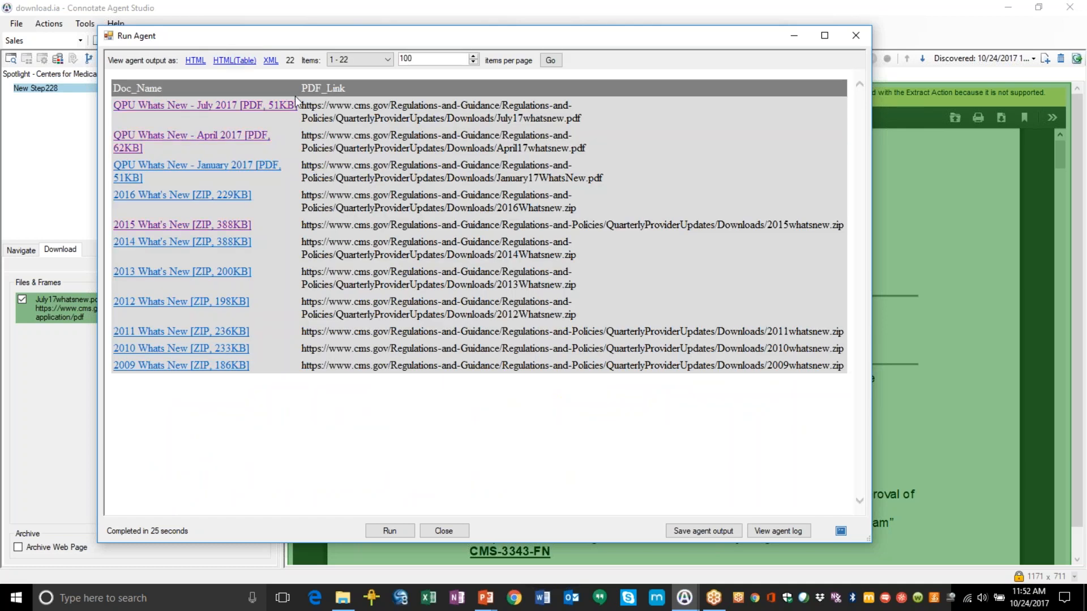
- Switch to File Explorer and open the DownloadedContent folder inside the agent instance's Project folder to check the downloaded files
mouse_move(346, 600)
left_click(352, 577)
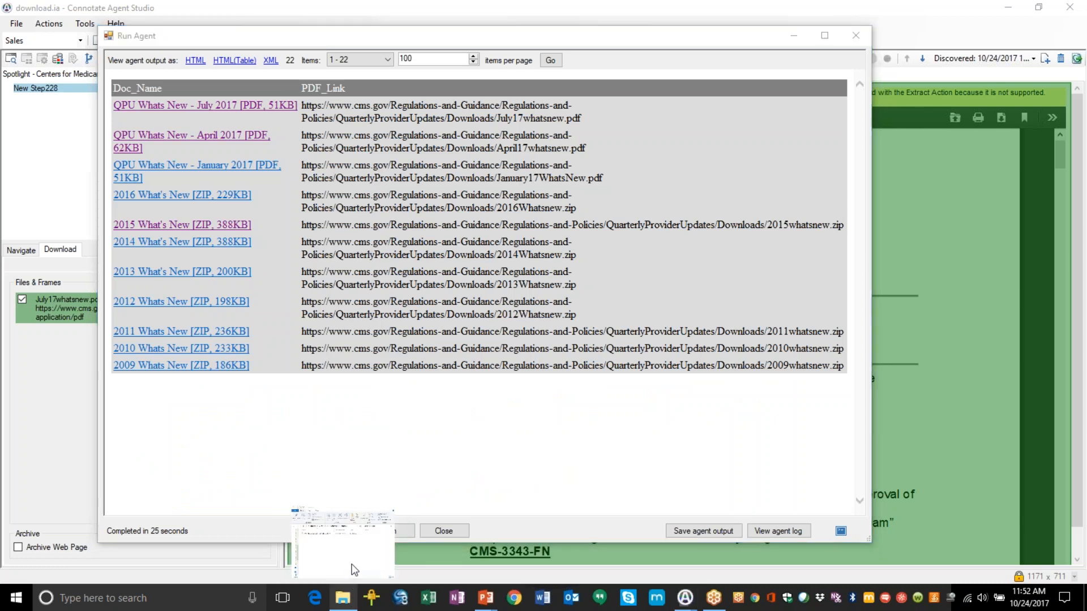
double_click(360, 224)
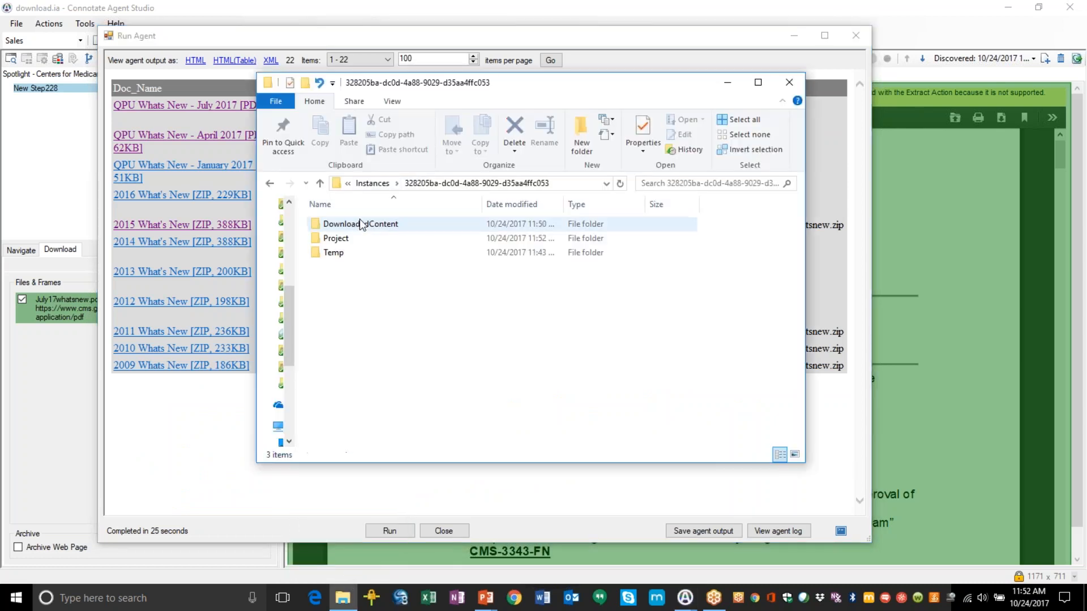
double_click(342, 240)
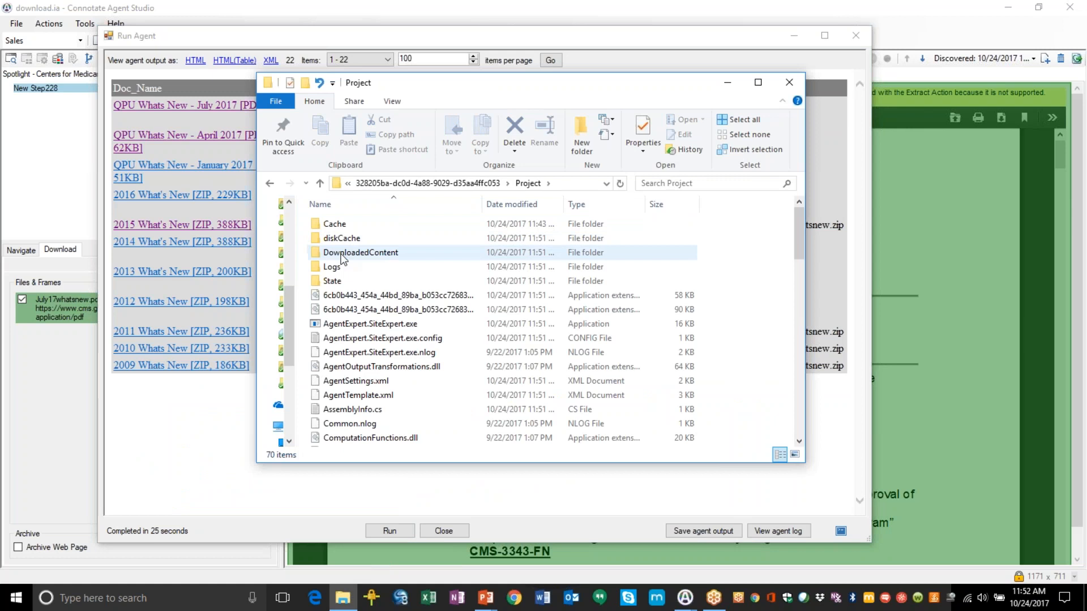
double_click(342, 259)
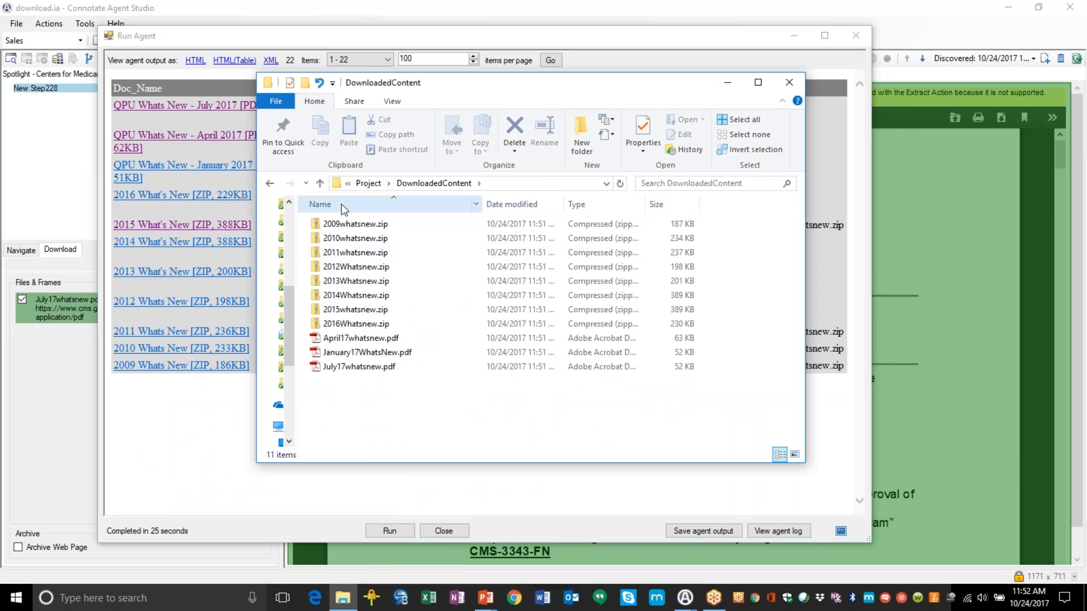